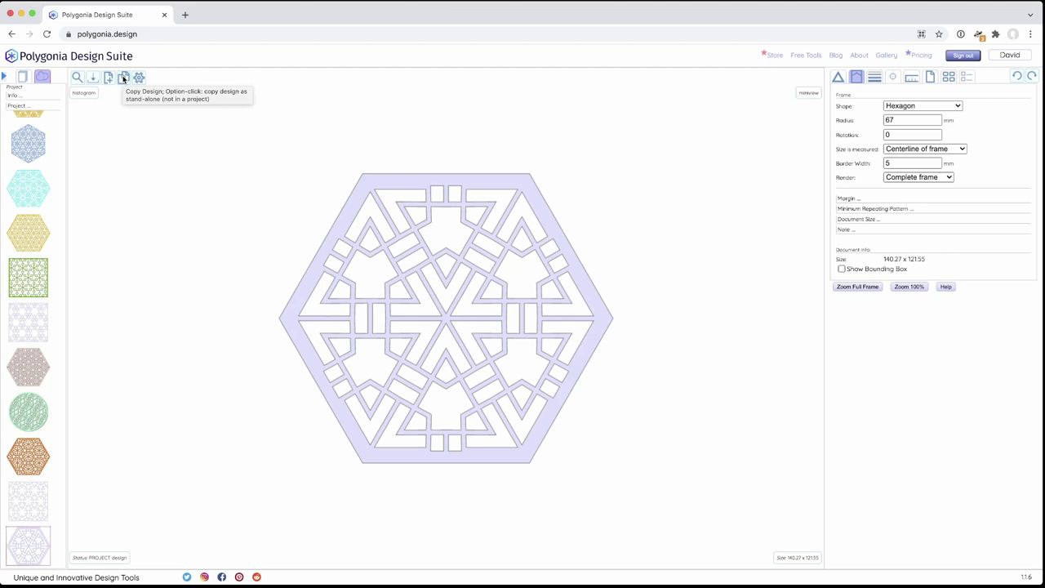
- Copy the hexagon design as a standalone design, then expand, collapse and reopen its status details
{"action": "left_click", "coordinate": [122, 77]}
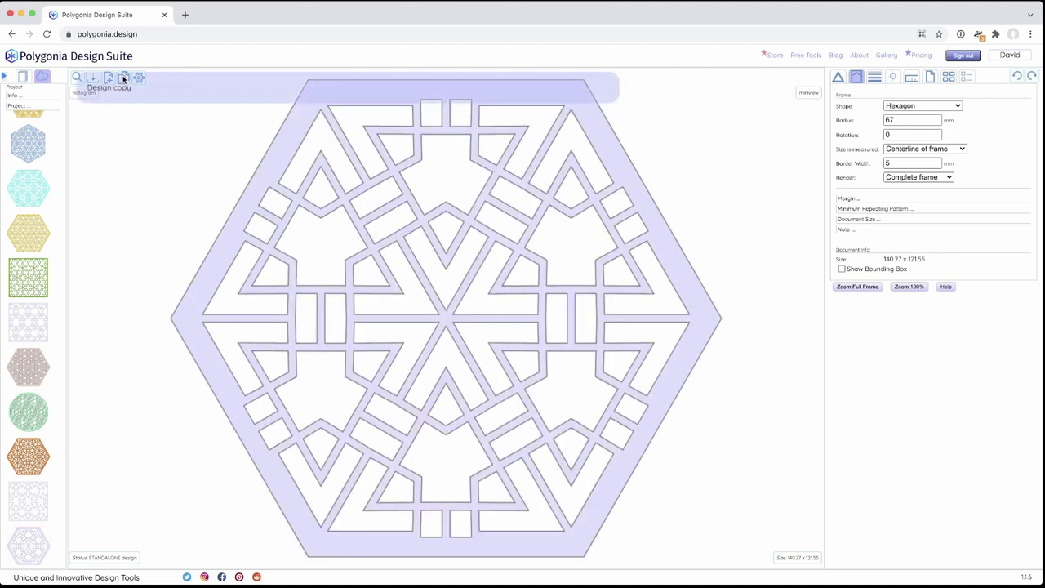
{"action": "left_click", "coordinate": [123, 559]}
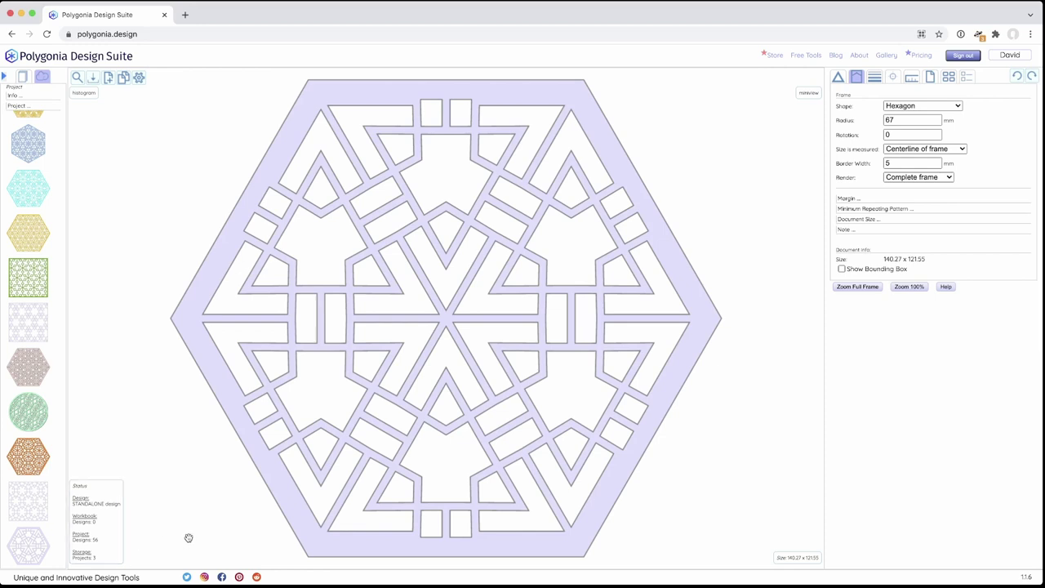
{"action": "left_click", "coordinate": [104, 547]}
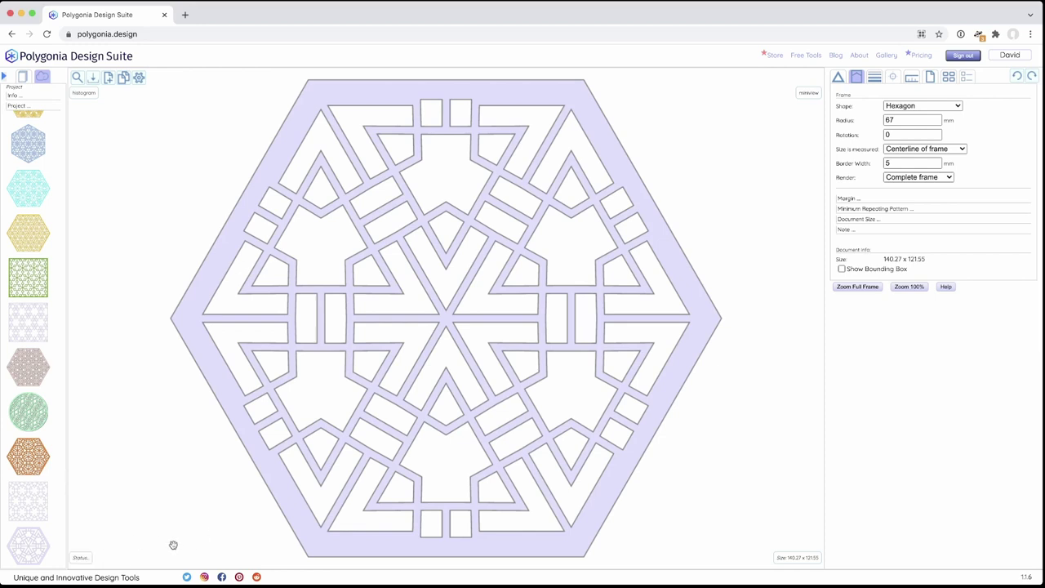
{"action": "left_click", "coordinate": [80, 558]}
{"action": "scroll", "coordinate": [316, 447], "scroll_direction": "down", "scroll_amount": 2}
{"action": "scroll", "coordinate": [446, 318], "scroll_direction": "down", "scroll_amount": 5}
{"action": "scroll", "coordinate": [445, 318], "scroll_direction": "up", "scroll_amount": 2}
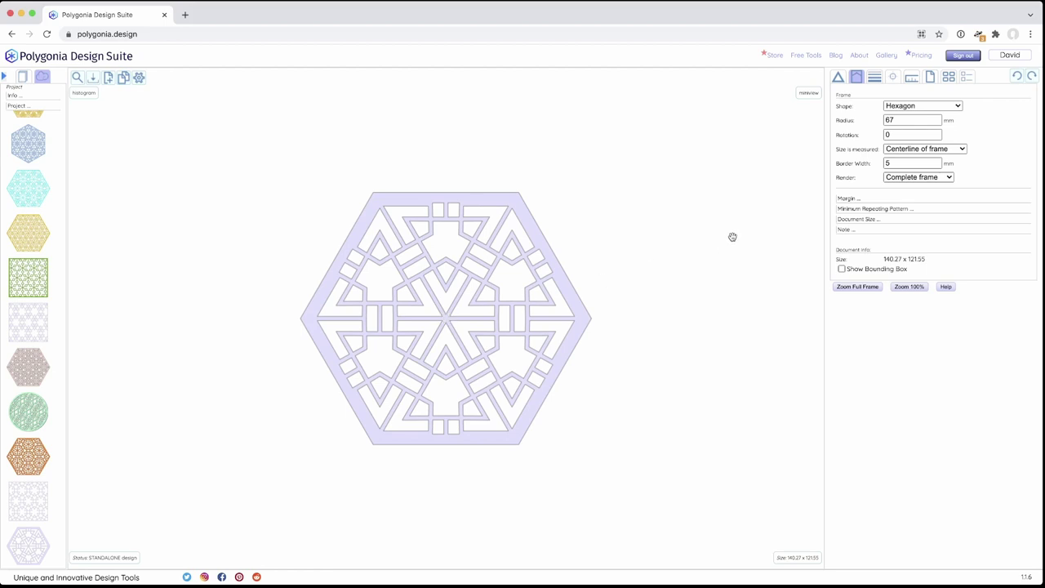
- Set the hexagon frame's radius to 104 mm and its rotation to 45 degrees
{"action": "left_click", "coordinate": [937, 117]}
{"action": "left_click", "coordinate": [936, 117]}
{"action": "left_click", "coordinate": [936, 118]}
{"action": "left_click_drag", "start_coordinate": [936, 118], "coordinate": [936, 119]}
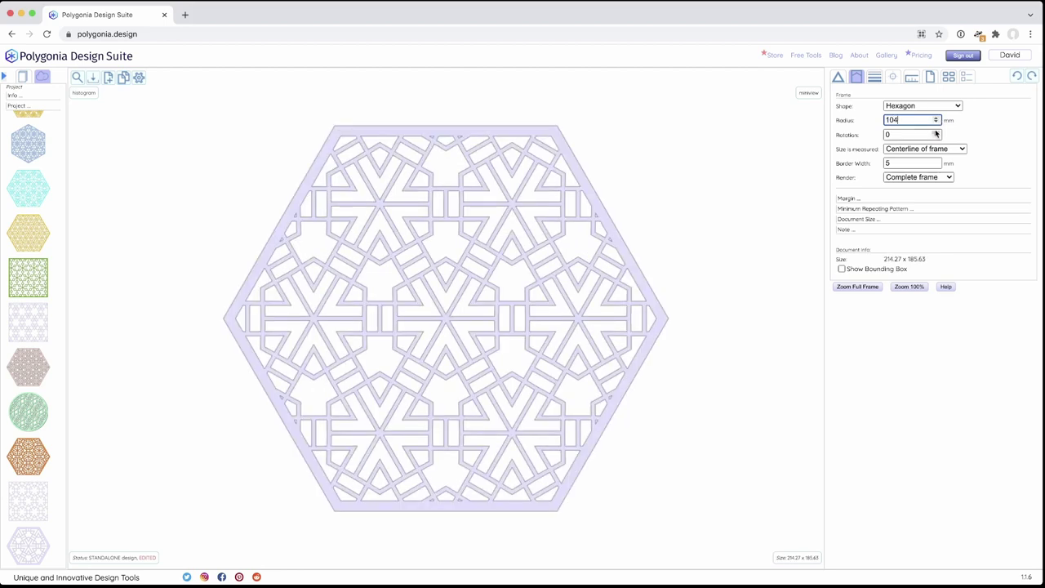
{"action": "left_click_drag", "start_coordinate": [937, 133], "coordinate": [936, 134]}
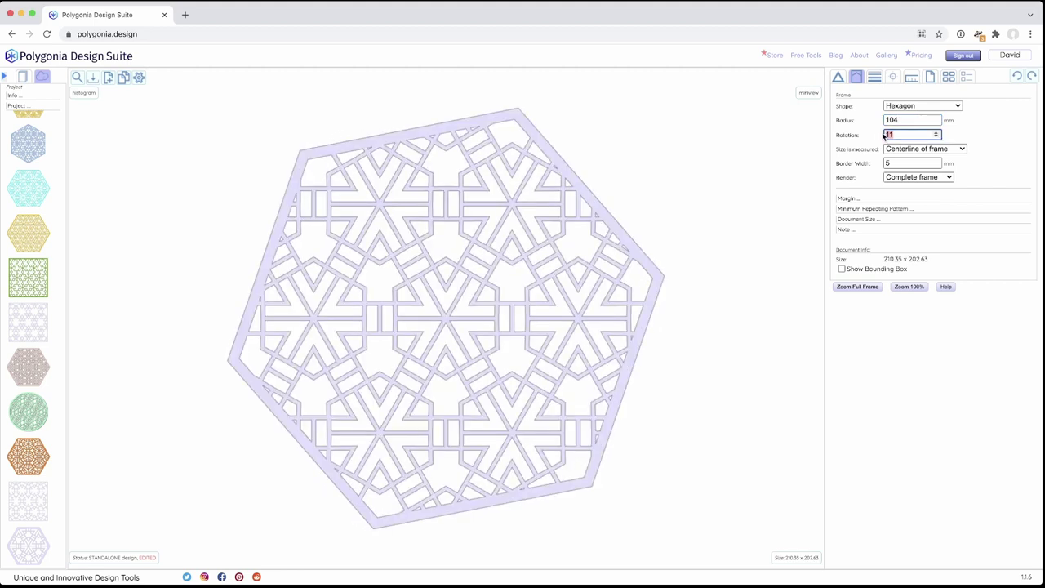
{"action": "type", "text": "5"}
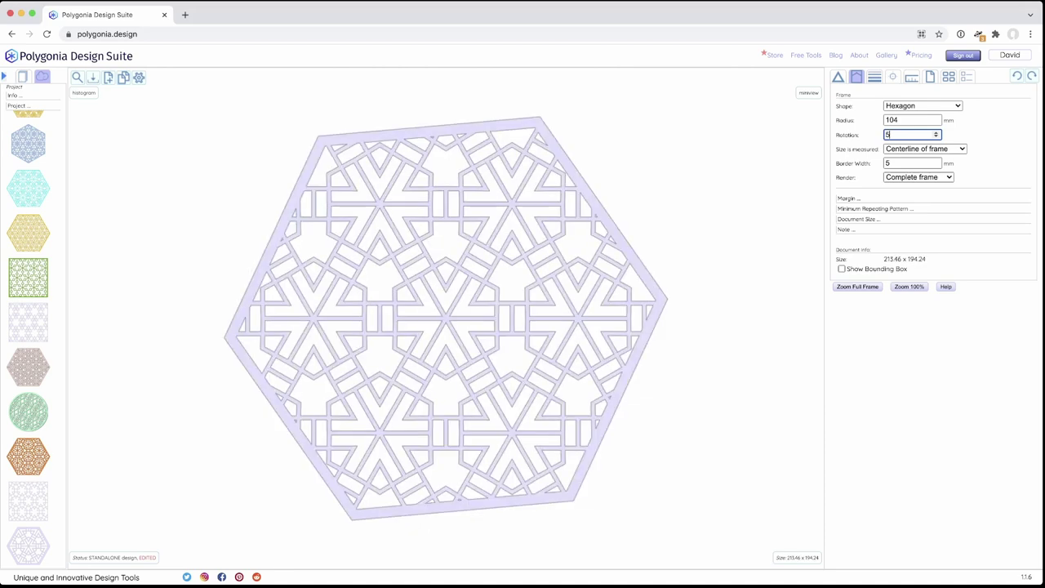
{"action": "type", "text": "45"}
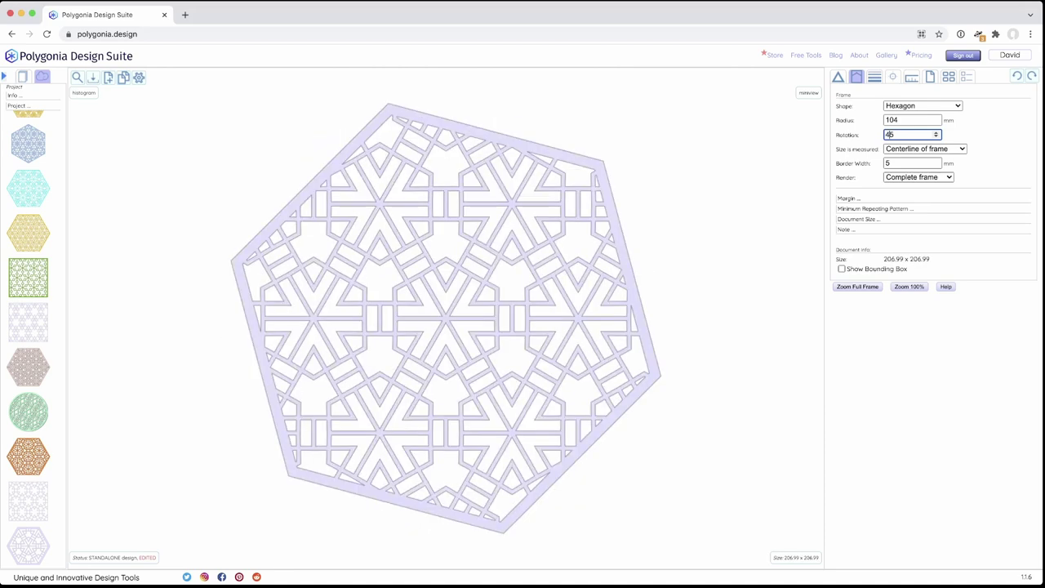
{"action": "double_click", "coordinate": [888, 134]}
- Try Pentagon, equilateral Triangle, Octagon and 12-sided frame shapes, then settle on 36-sided
{"action": "left_click", "coordinate": [907, 107]}
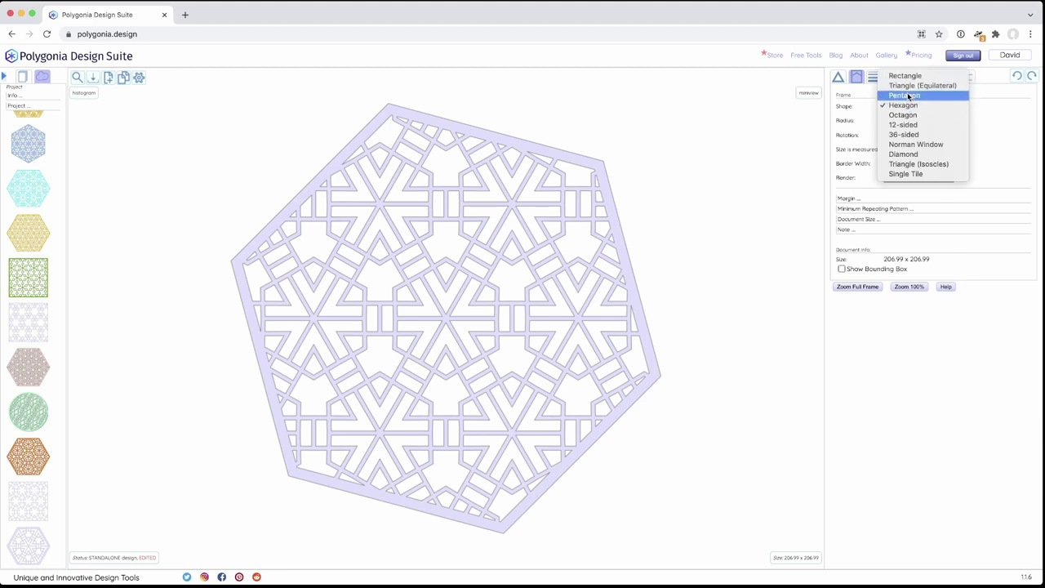
{"action": "left_click", "coordinate": [907, 97]}
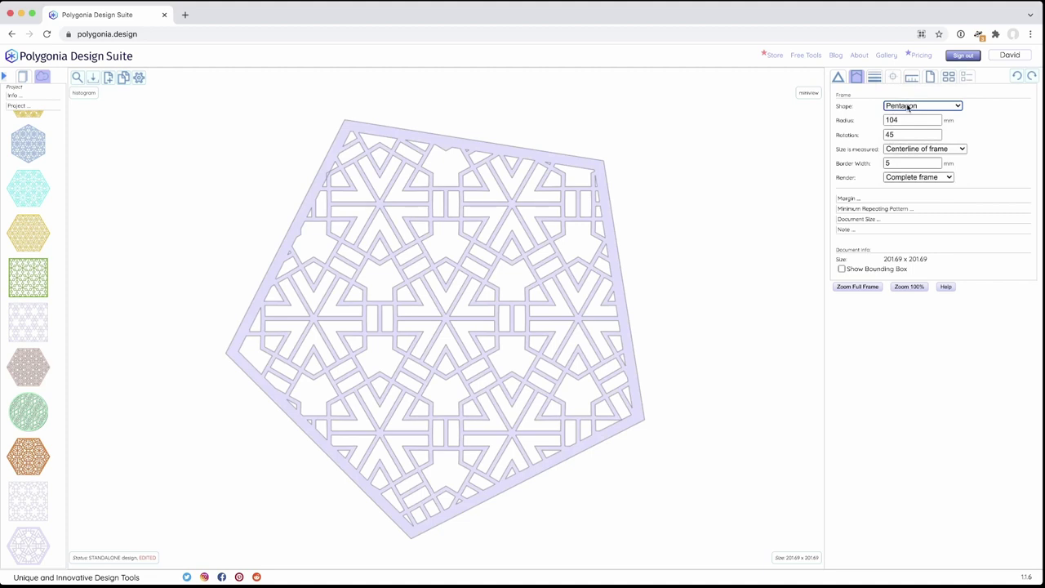
{"action": "left_click", "coordinate": [908, 106]}
{"action": "left_click", "coordinate": [909, 97]}
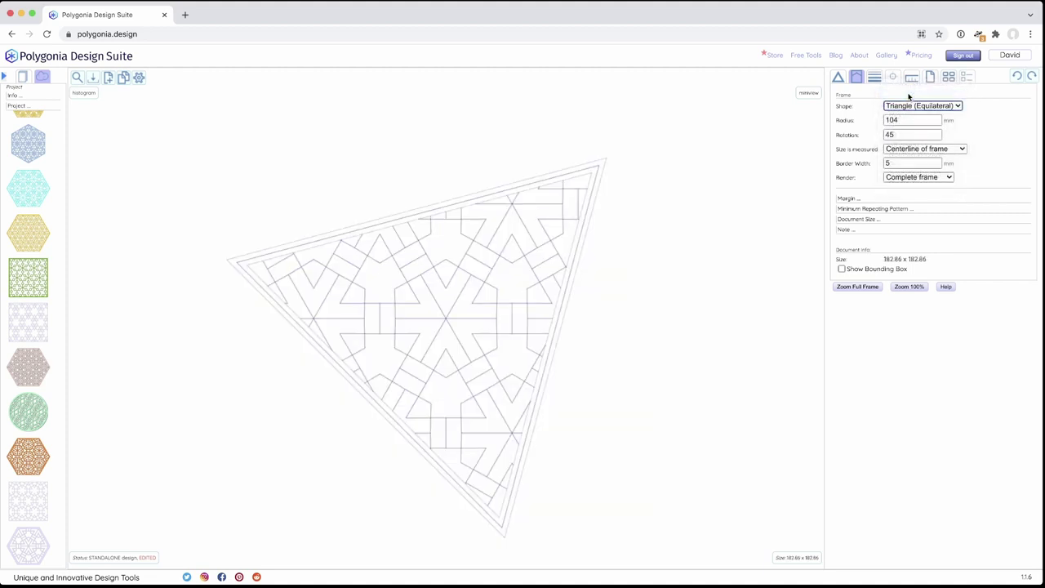
{"action": "left_click", "coordinate": [908, 106]}
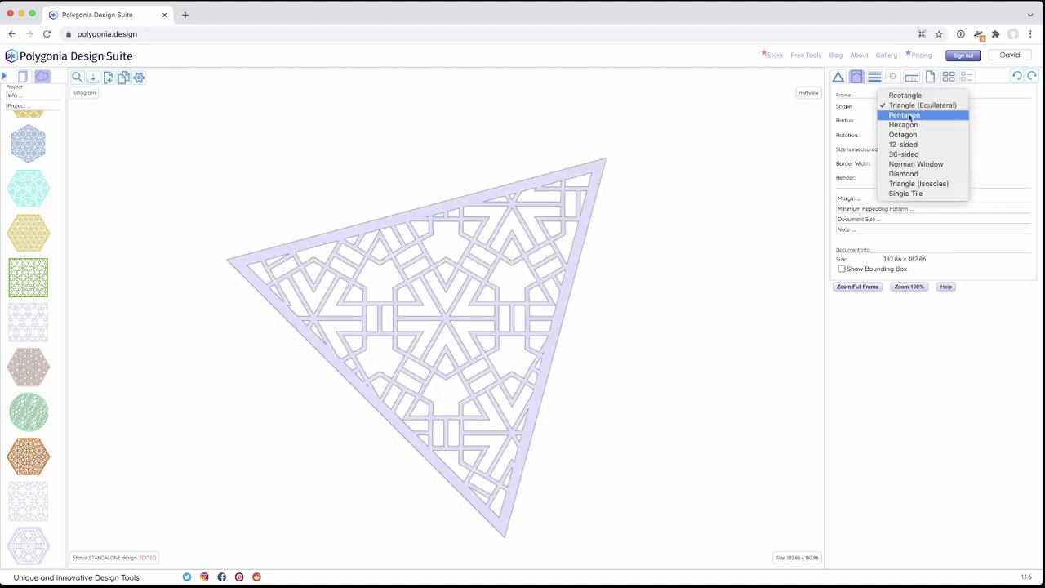
{"action": "left_click", "coordinate": [908, 135]}
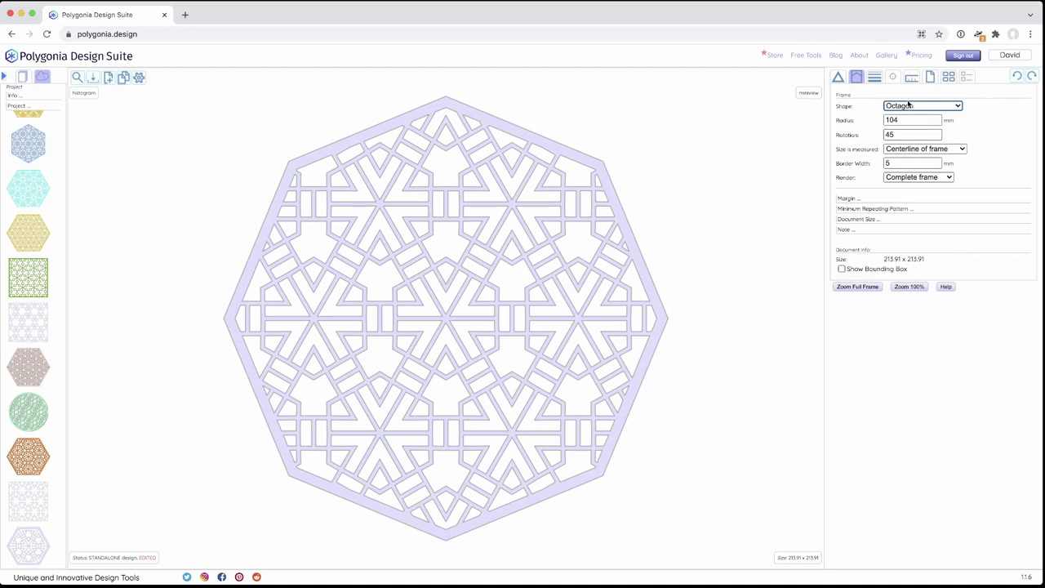
{"action": "left_click", "coordinate": [912, 104]}
{"action": "left_click", "coordinate": [911, 115]}
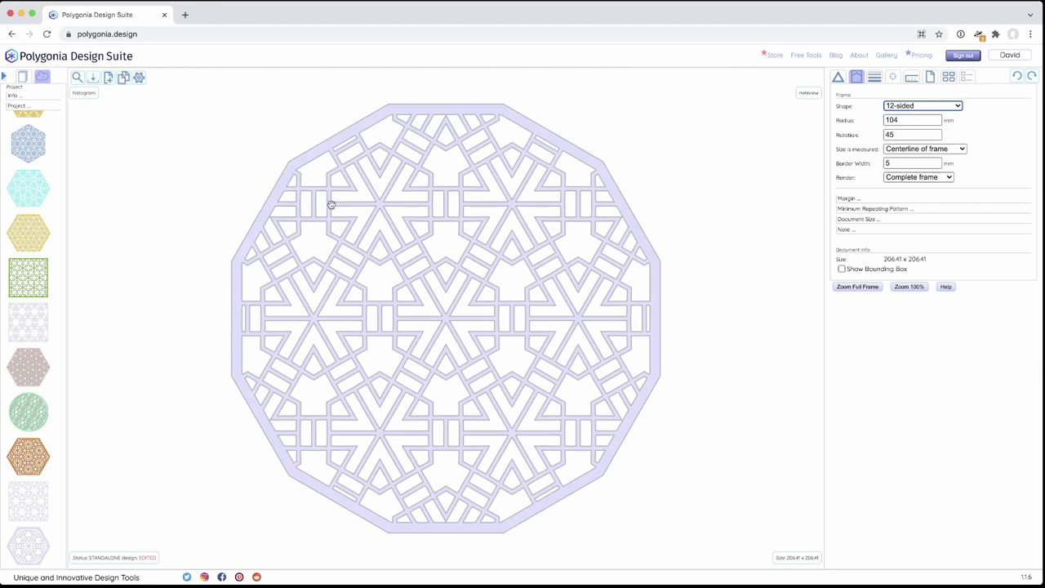
{"action": "left_click", "coordinate": [939, 107]}
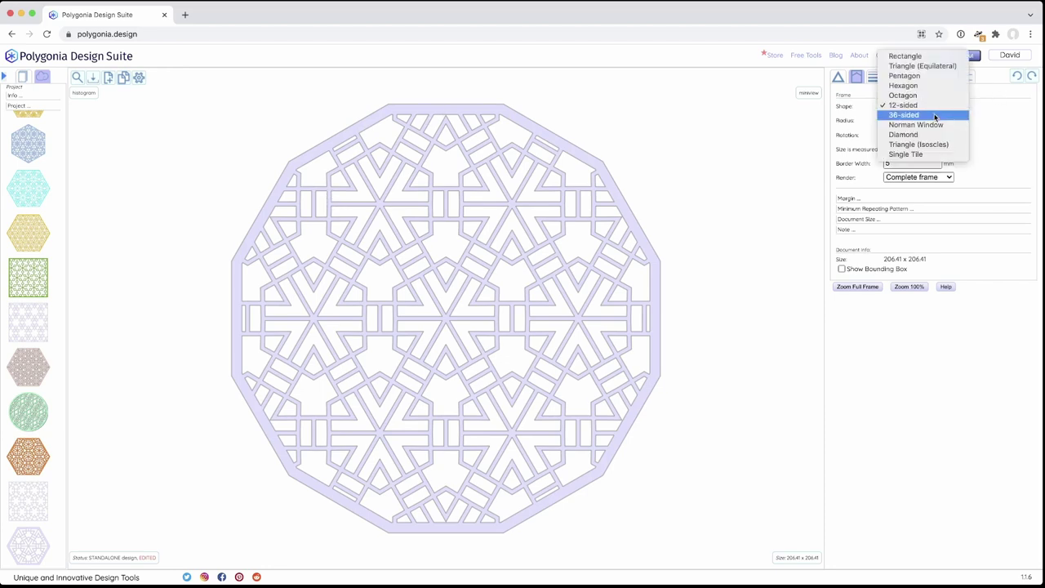
{"action": "left_click", "coordinate": [936, 115]}
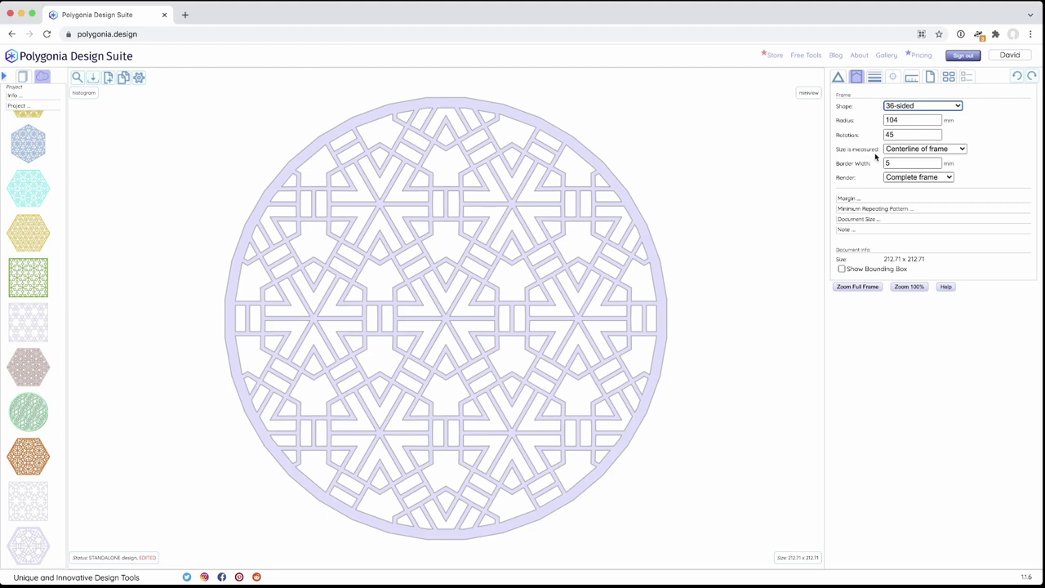
- Make the frame a Norman Window with 0 rotation, fit it in view, and reopen the shape list
{"action": "left_click", "coordinate": [895, 106]}
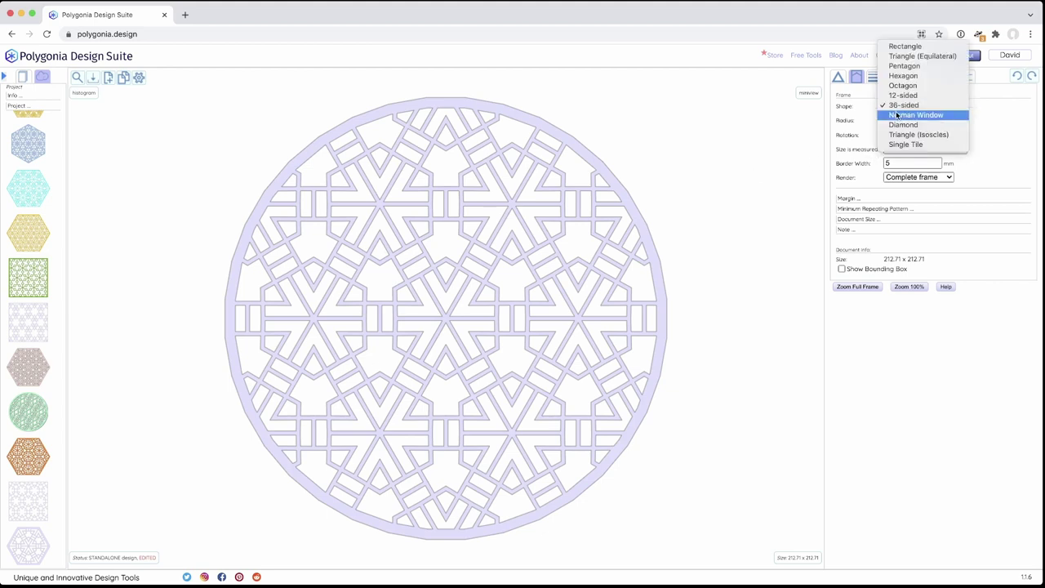
{"action": "left_click", "coordinate": [897, 115]}
{"action": "double_click", "coordinate": [898, 164]}
{"action": "type", "text": "0"}
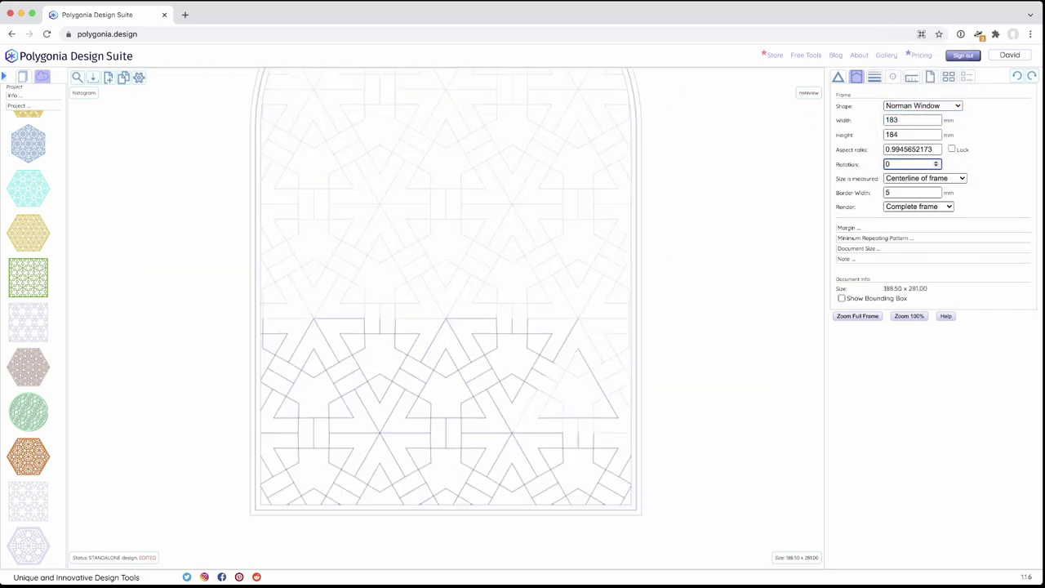
{"action": "left_click", "coordinate": [78, 79]}
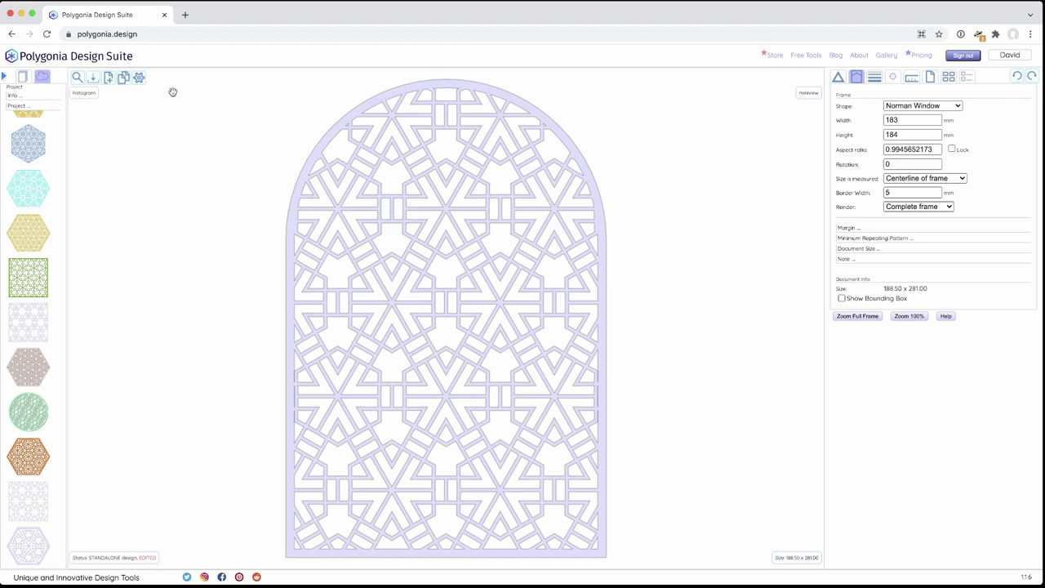
{"action": "left_click", "coordinate": [881, 106]}
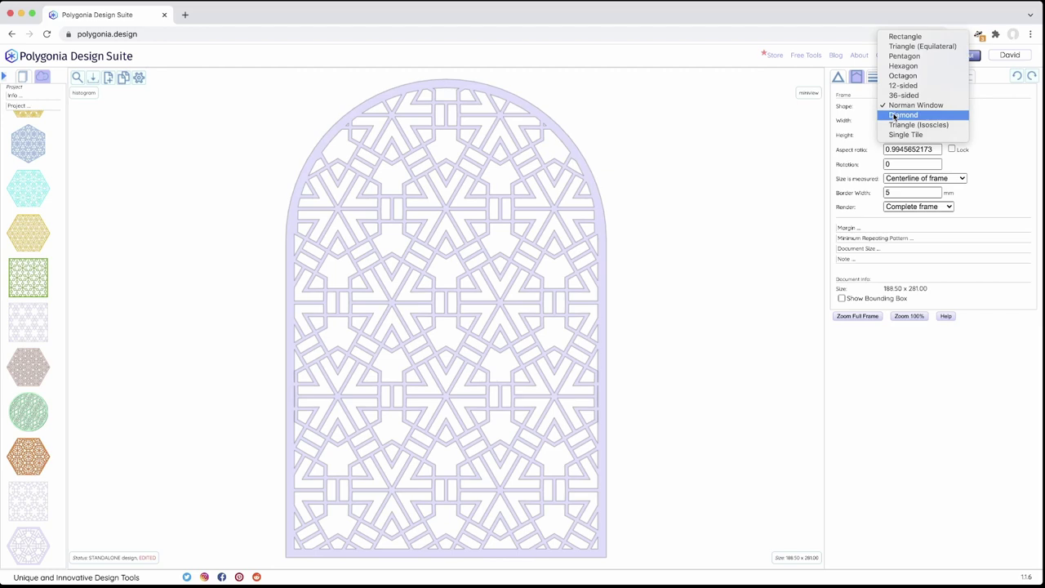
- Make the frame a diamond, fit it in view, and lower its height to 119 mm
{"action": "left_click", "coordinate": [894, 115]}
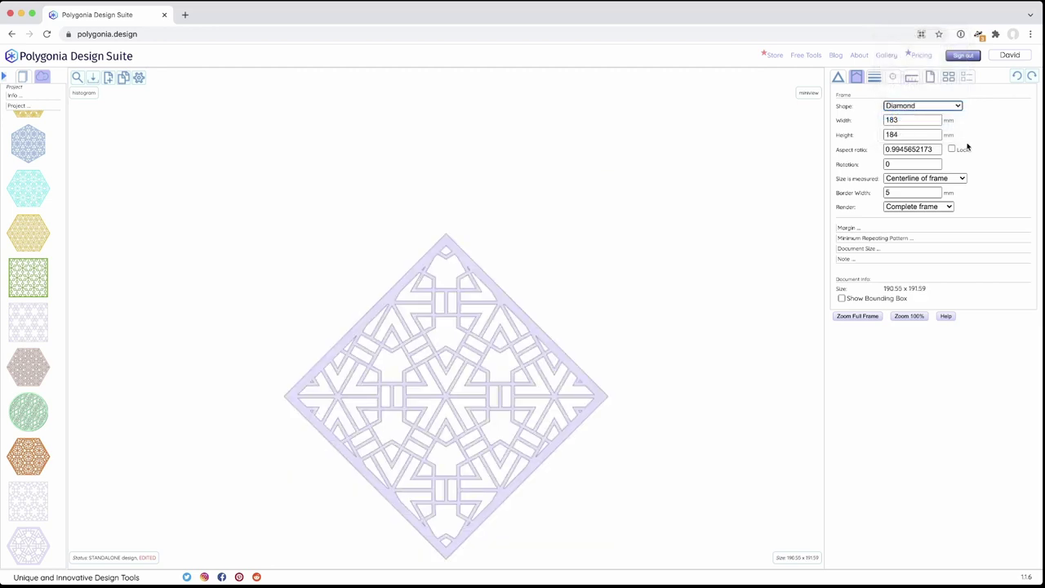
{"action": "left_click", "coordinate": [77, 77]}
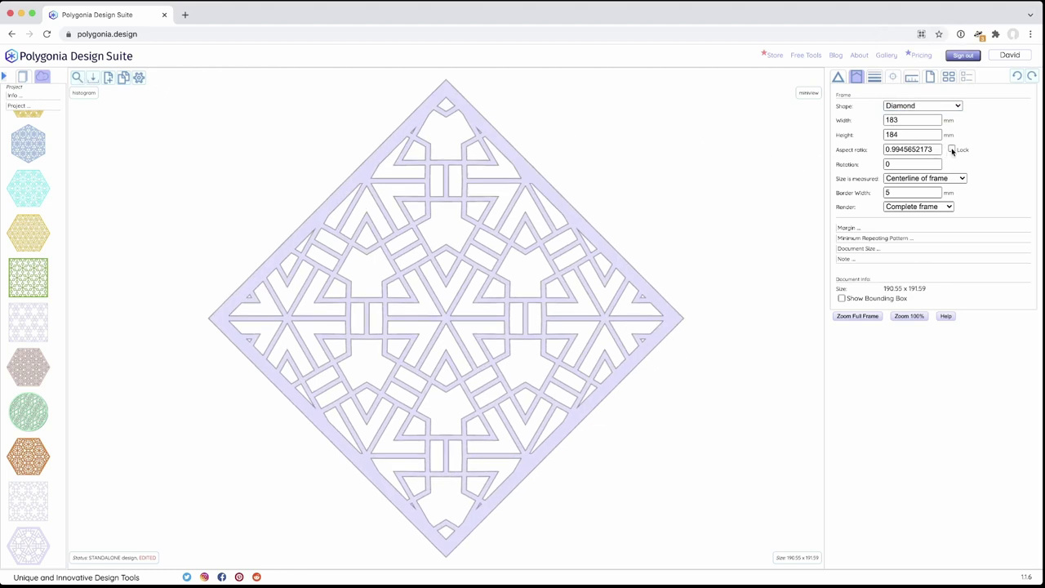
{"action": "left_click", "coordinate": [936, 138]}
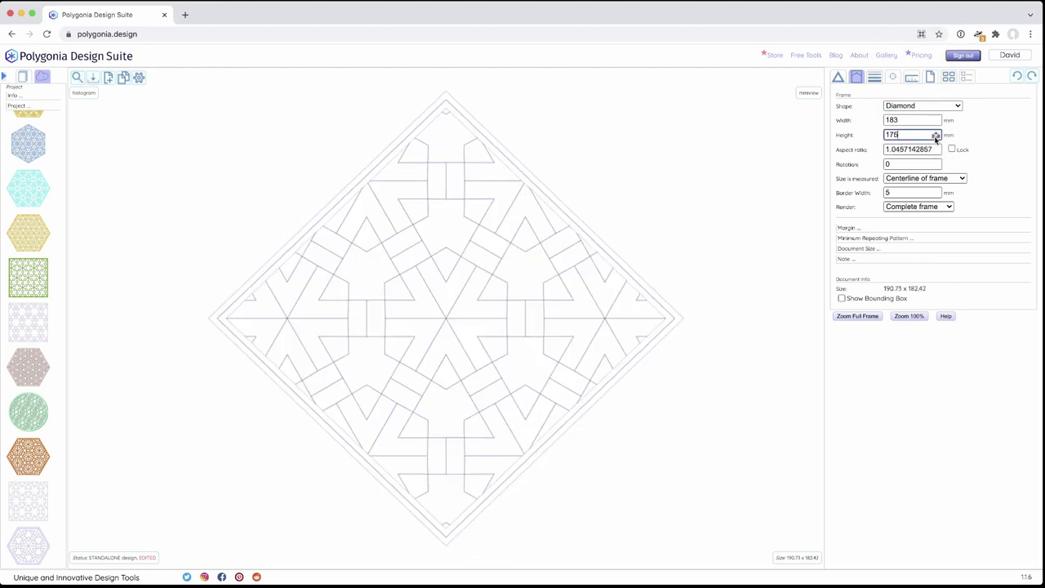
{"action": "left_click_drag", "start_coordinate": [935, 138], "coordinate": [935, 138]}
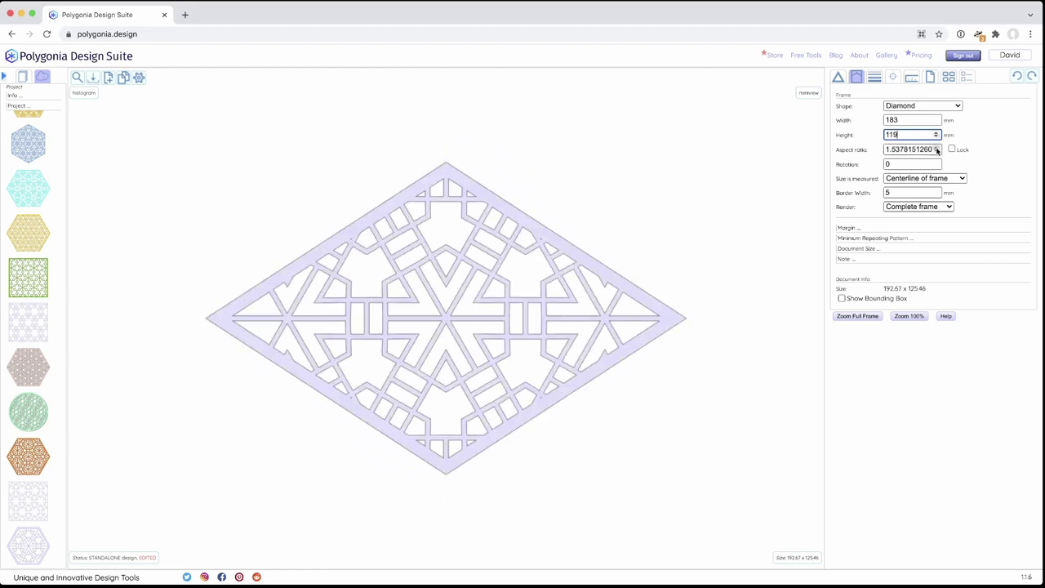
- Lock the diamond's aspect ratio at 1.5 and widen it to about 239 mm
{"action": "left_click_drag", "start_coordinate": [887, 149], "coordinate": [968, 153]}
{"action": "type", "text": "1."}
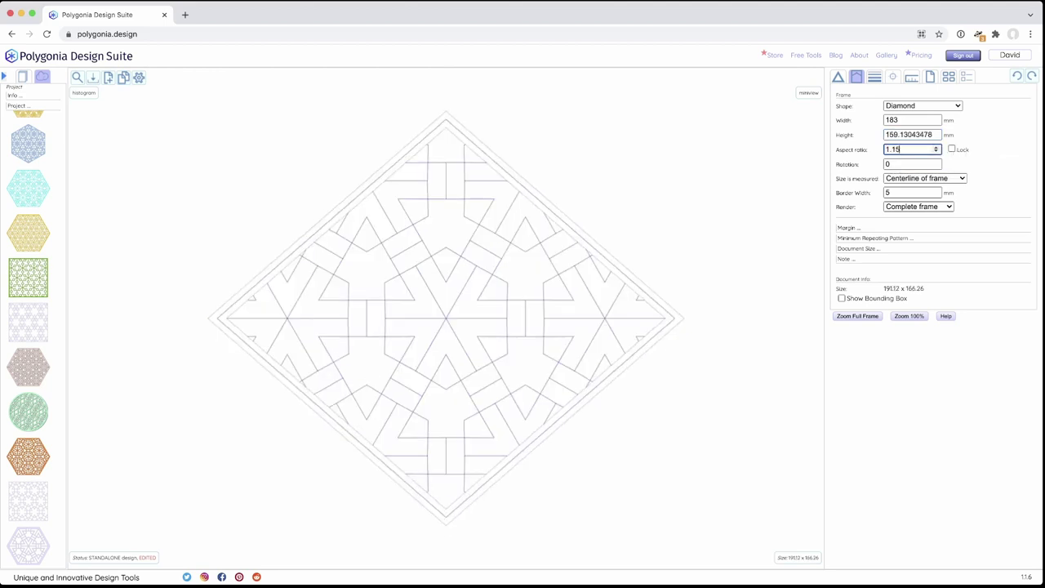
{"action": "type", "text": "5"}
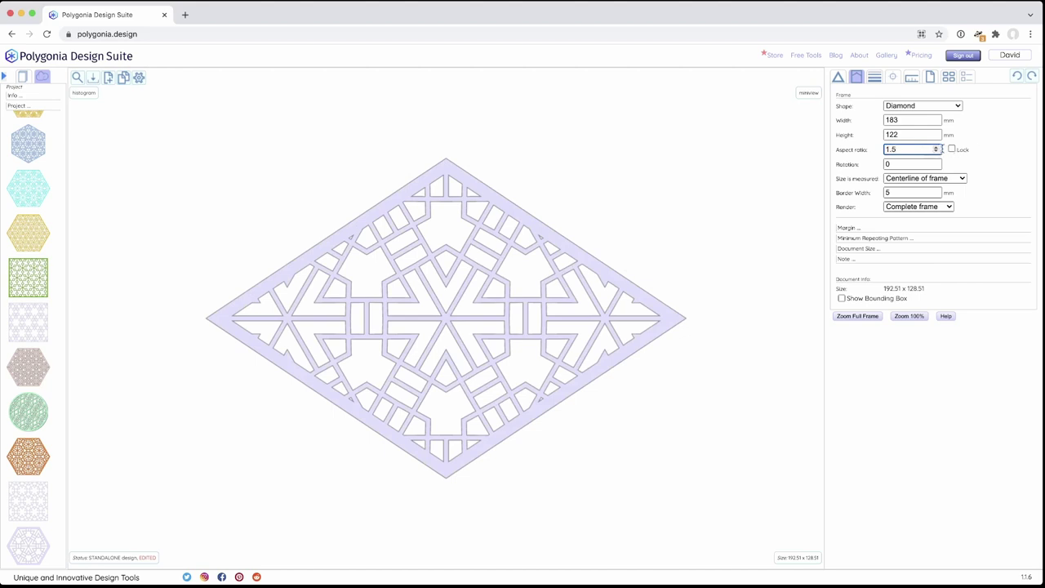
{"action": "left_click", "coordinate": [952, 149]}
{"action": "left_click", "coordinate": [937, 117]}
{"action": "left_click_drag", "start_coordinate": [937, 119], "coordinate": [937, 119]}
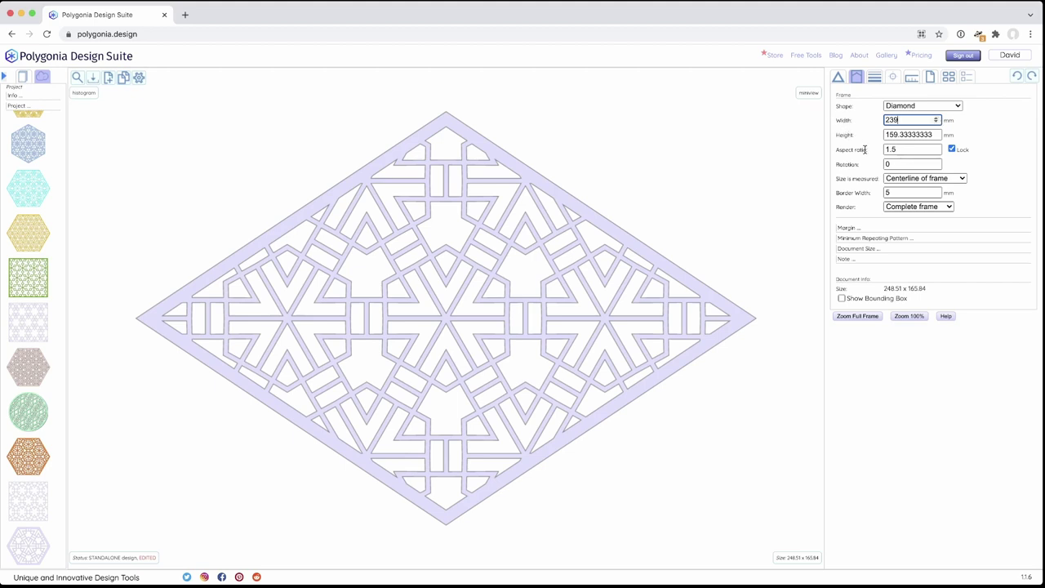
- Make the frame an isosceles triangle 265 mm wide, unlock the aspect ratio and raise its height
{"action": "left_click", "coordinate": [906, 106]}
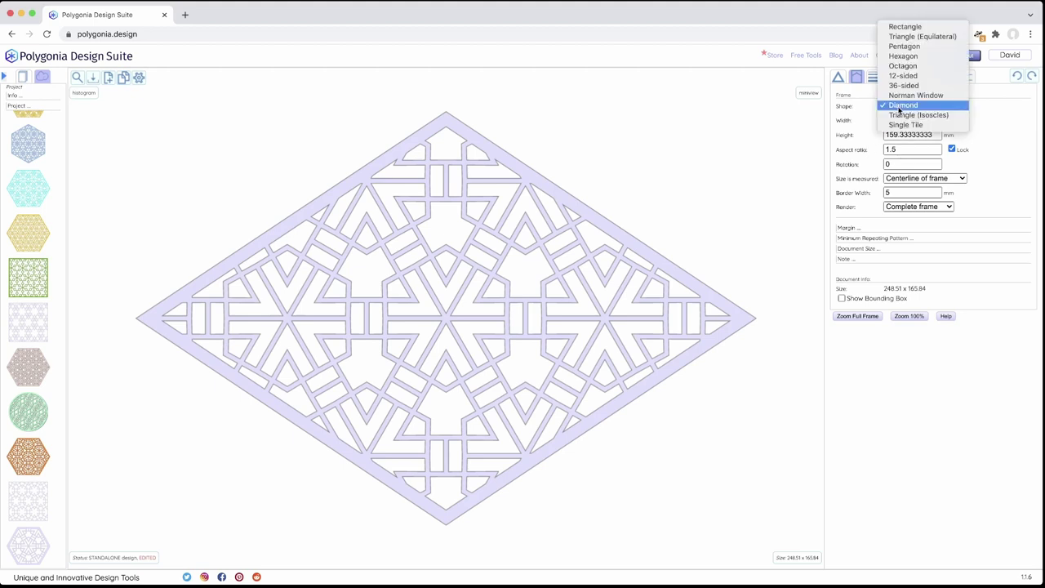
{"action": "left_click", "coordinate": [901, 115]}
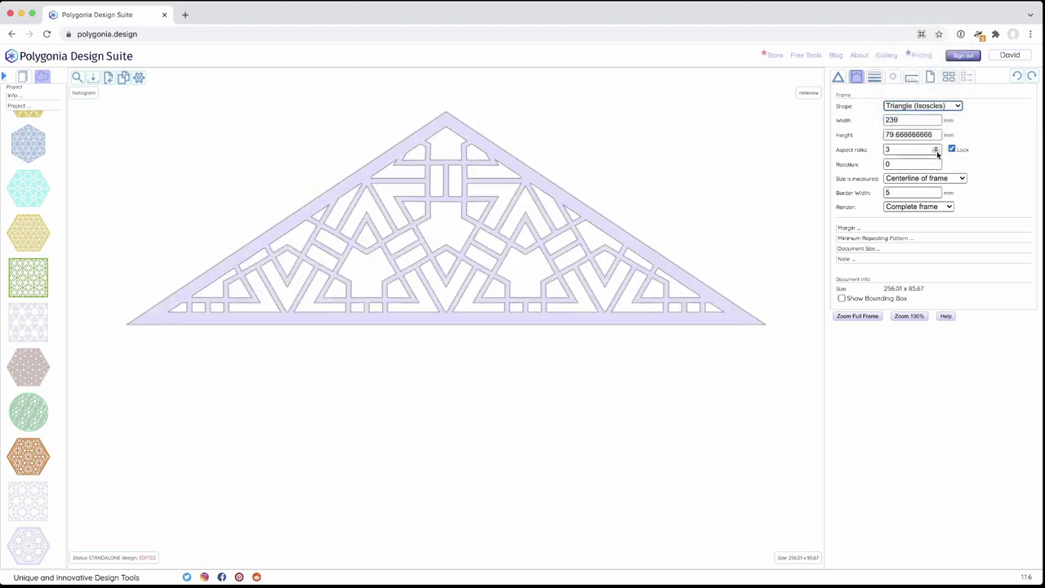
{"action": "left_click", "coordinate": [936, 117]}
{"action": "left_click", "coordinate": [936, 117]}
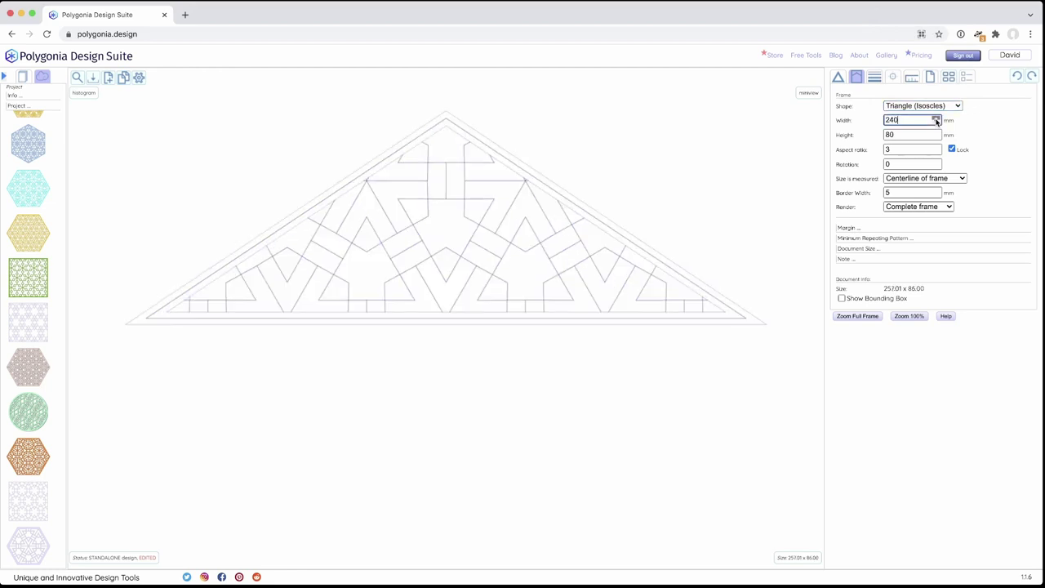
{"action": "left_click_drag", "start_coordinate": [936, 118], "coordinate": [937, 118]}
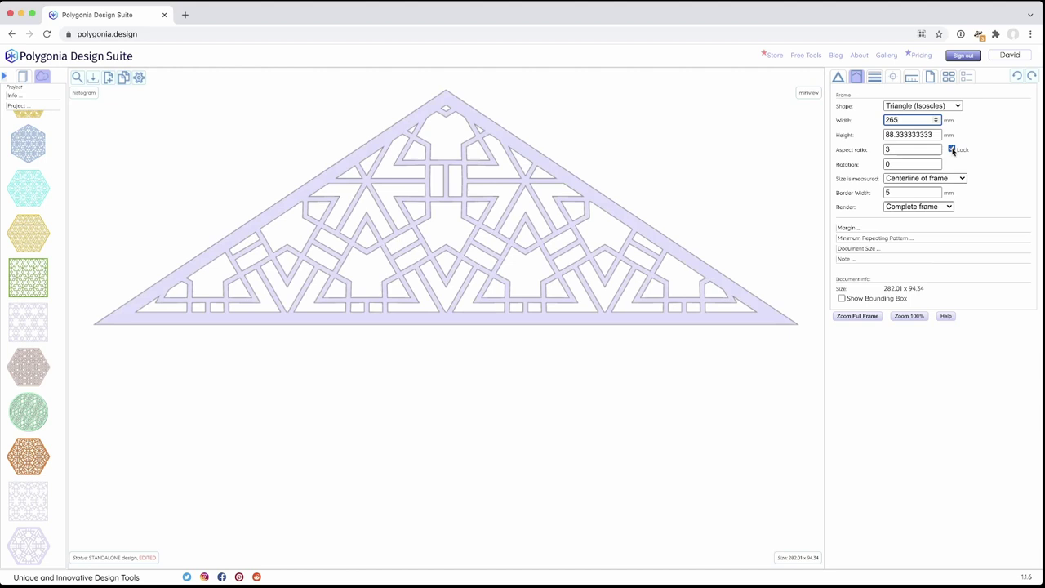
{"action": "left_click", "coordinate": [952, 150]}
{"action": "left_click_drag", "start_coordinate": [936, 135], "coordinate": [937, 139]}
- Set the frame shape to Single Tile, preview it under Tiling, then reopen the Frame shape list
{"action": "left_click", "coordinate": [928, 106]}
{"action": "left_click", "coordinate": [927, 113]}
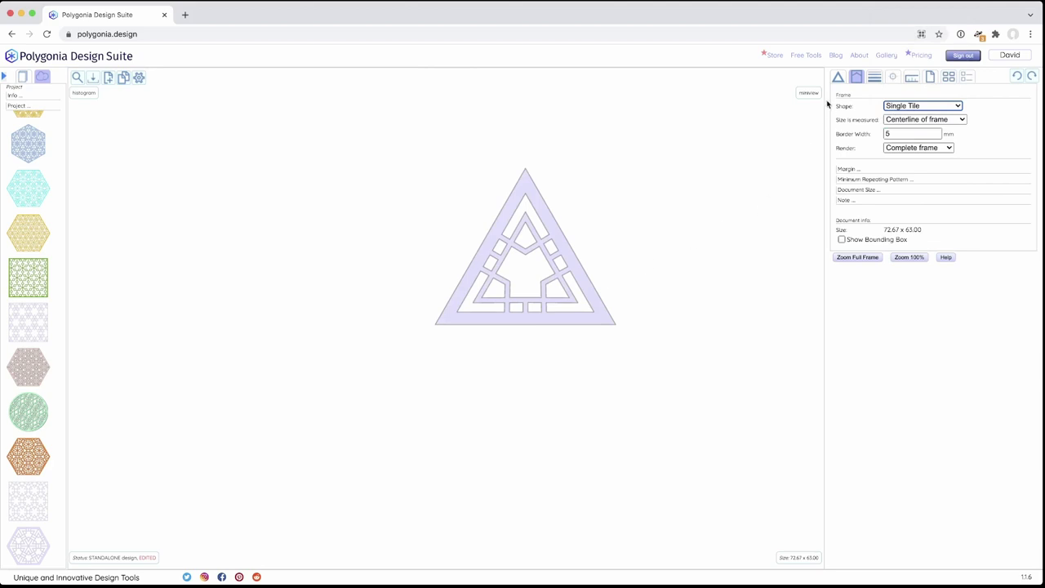
{"action": "left_click", "coordinate": [850, 78]}
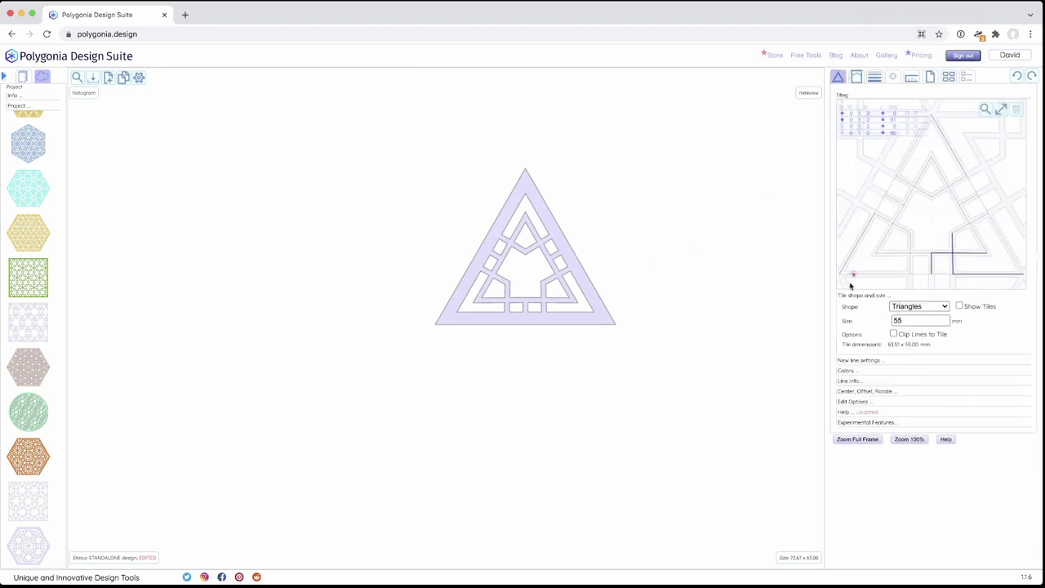
{"action": "left_click", "coordinate": [856, 77]}
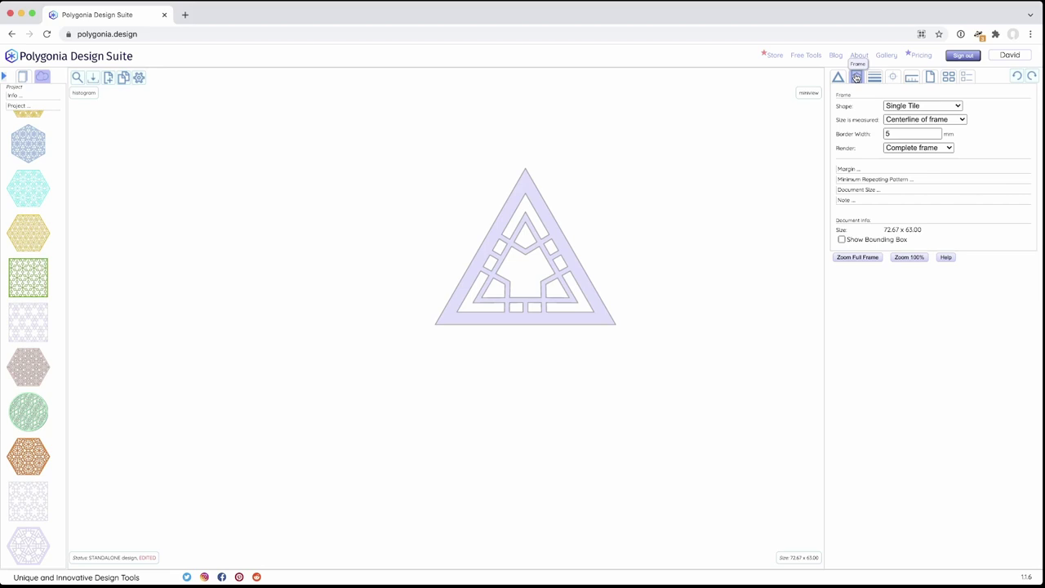
{"action": "left_click", "coordinate": [891, 108]}
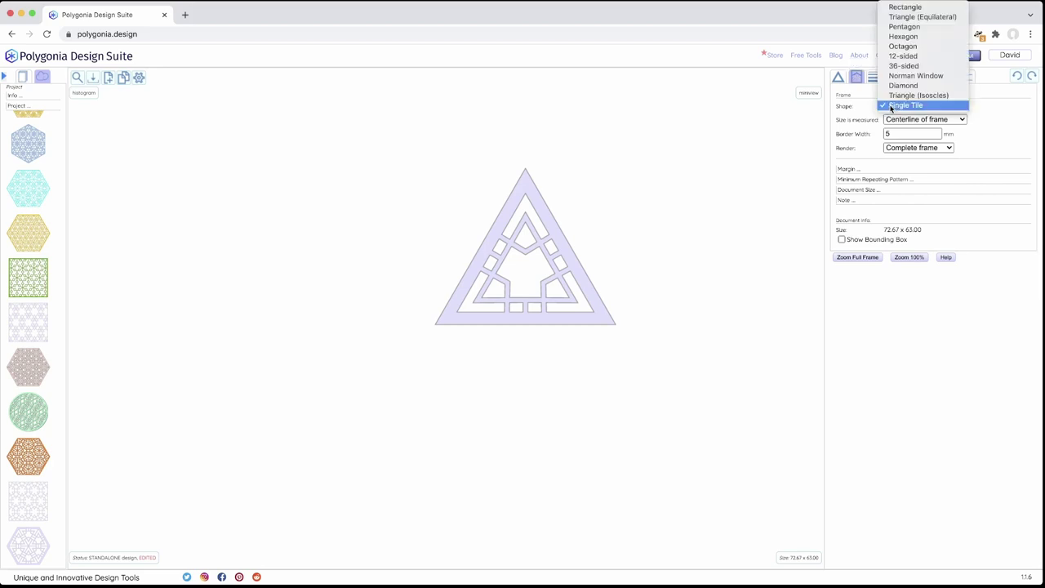
- Switch to a 12-sided frame, fit it in view, and add this design copy to the project
{"action": "left_click", "coordinate": [903, 55]}
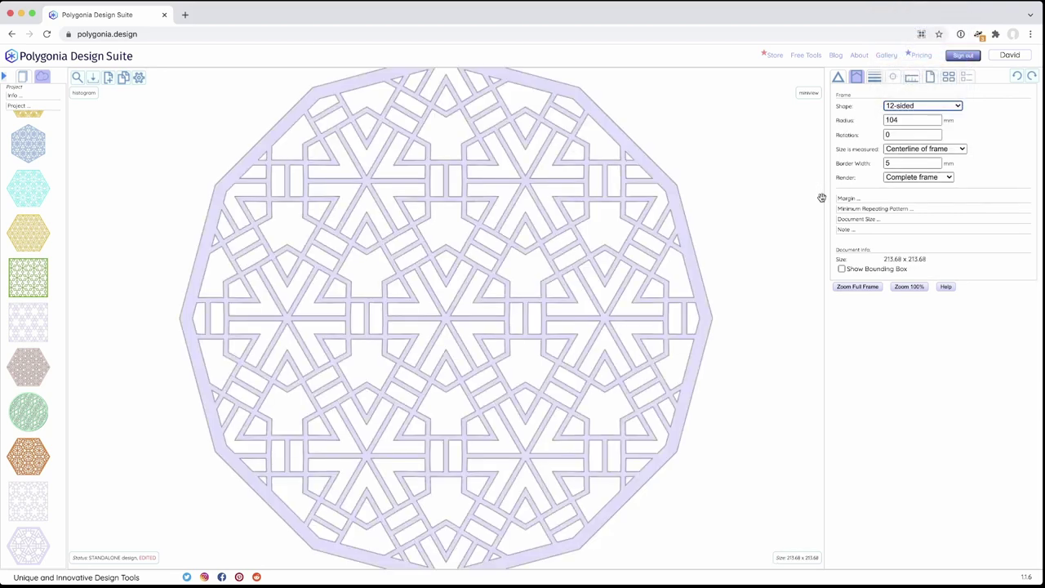
{"action": "left_click", "coordinate": [77, 77]}
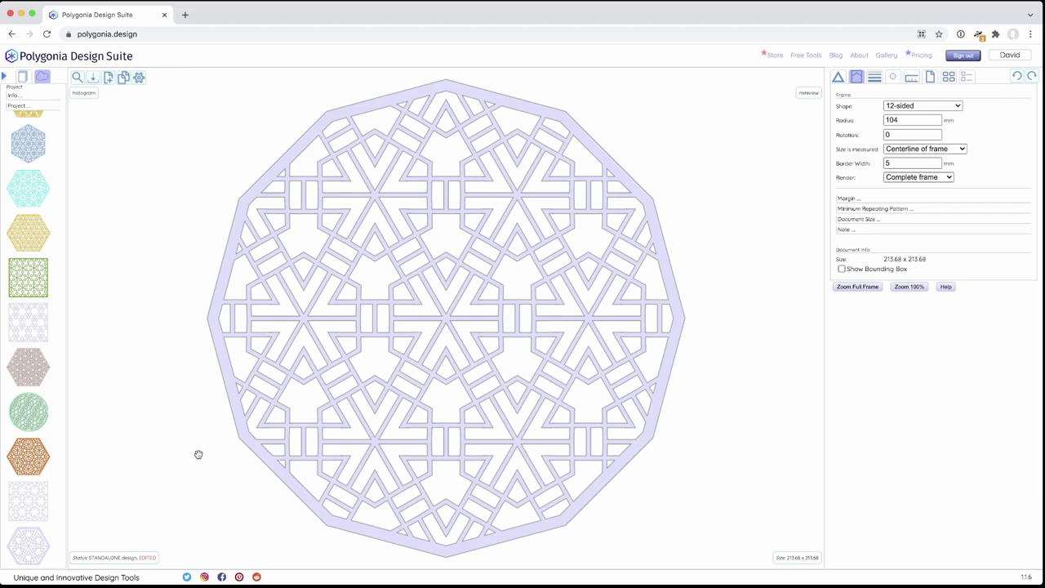
{"action": "left_click", "coordinate": [123, 78]}
- In the Tiling editor, draw a new detail line in the triangle tile and shift its lower leg left
{"action": "left_click", "coordinate": [840, 77]}
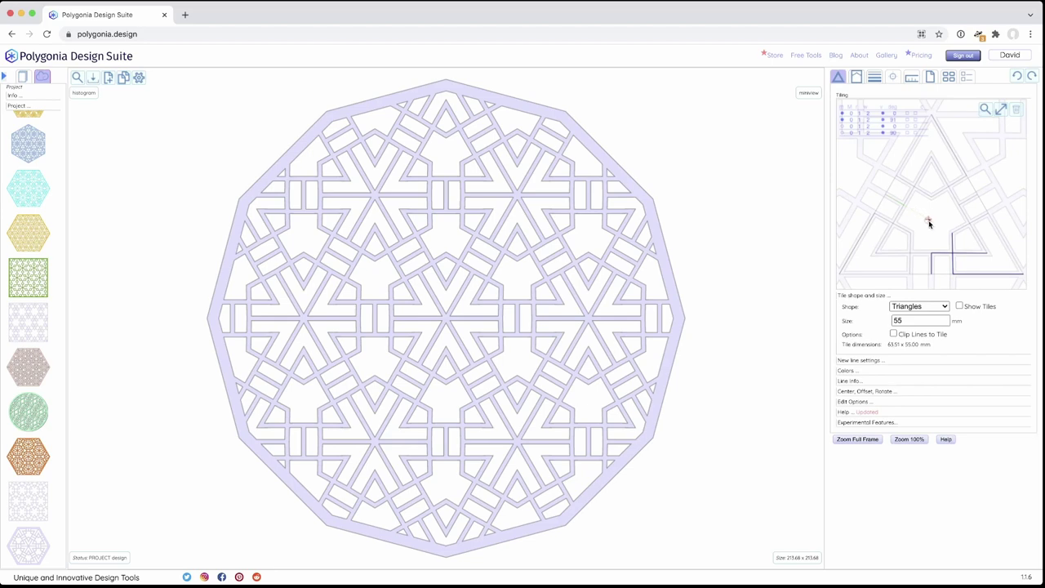
{"action": "left_click_drag", "start_coordinate": [930, 223], "coordinate": [951, 236]}
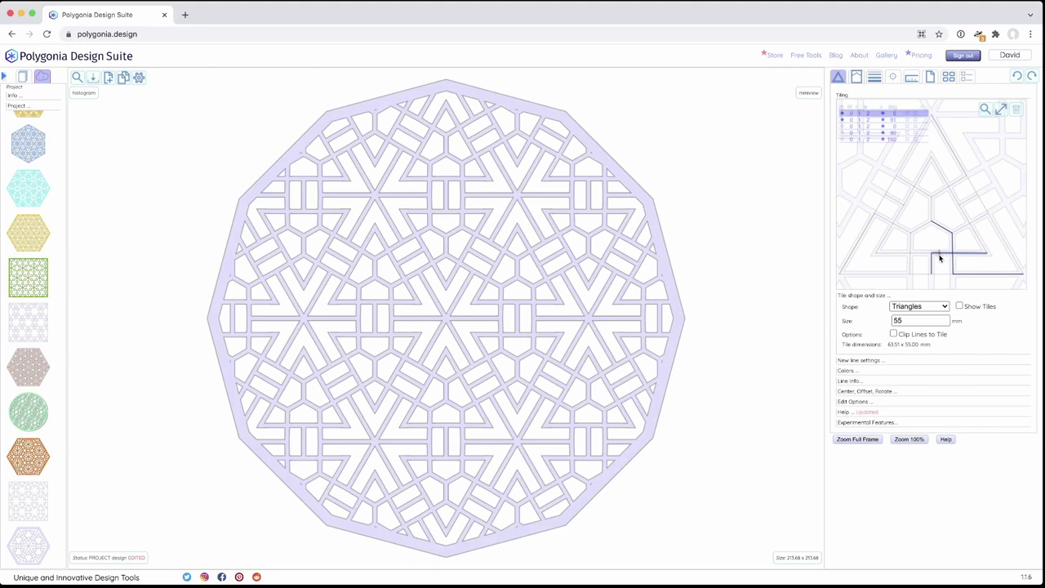
{"action": "left_click", "coordinate": [933, 261]}
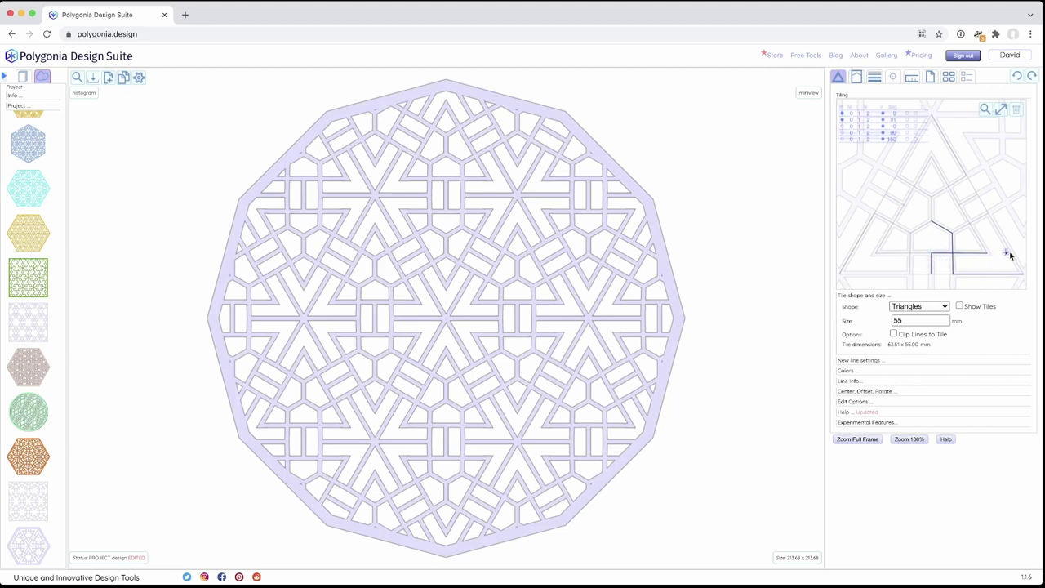